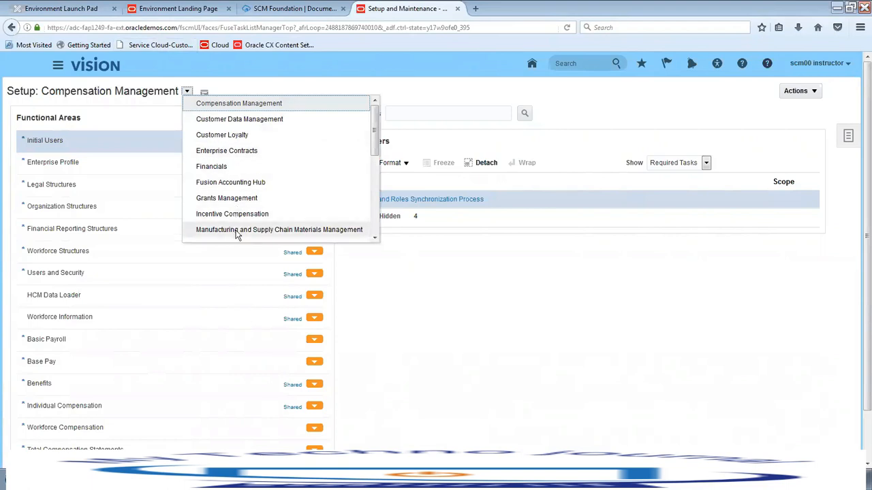
# - Open the Manage Inventory Transaction Sources and Types task from the Inventory Management area of the Manufacturing and Supply Chain Materials Management setup
pyautogui.click(237, 232)
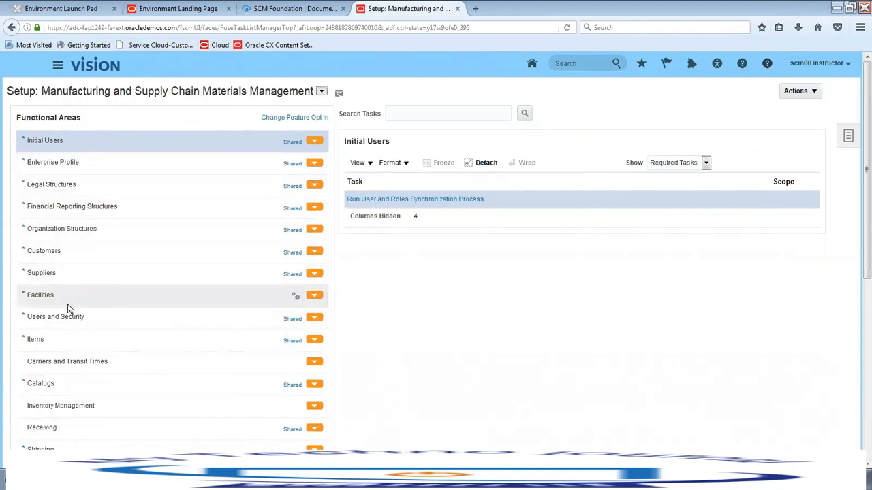
pyautogui.click(68, 405)
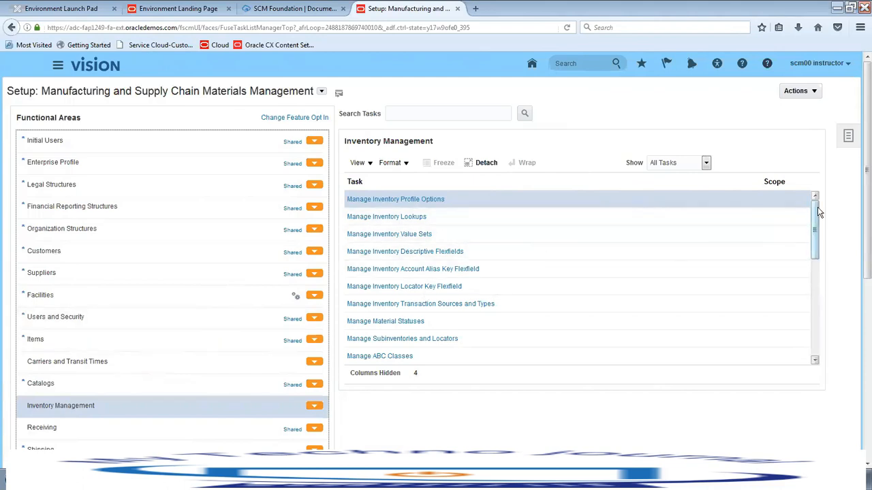
pyautogui.moveTo(818, 212); pyautogui.dragTo(818, 224)
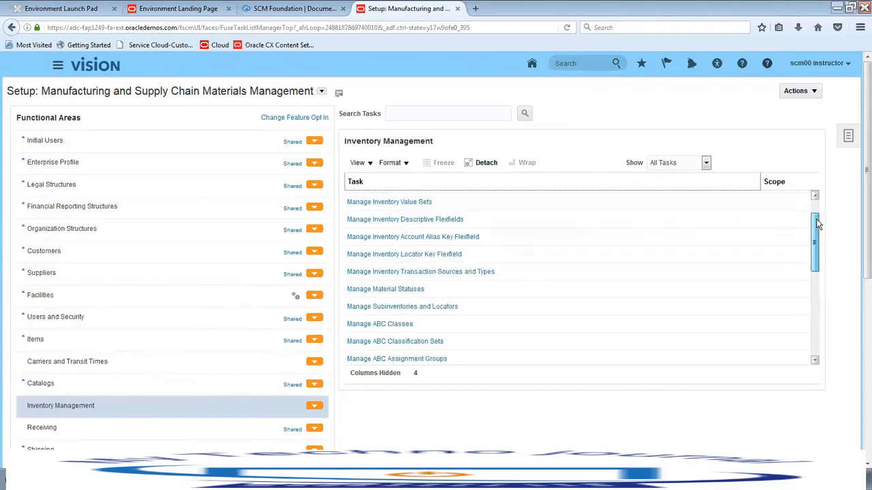
pyautogui.click(403, 274)
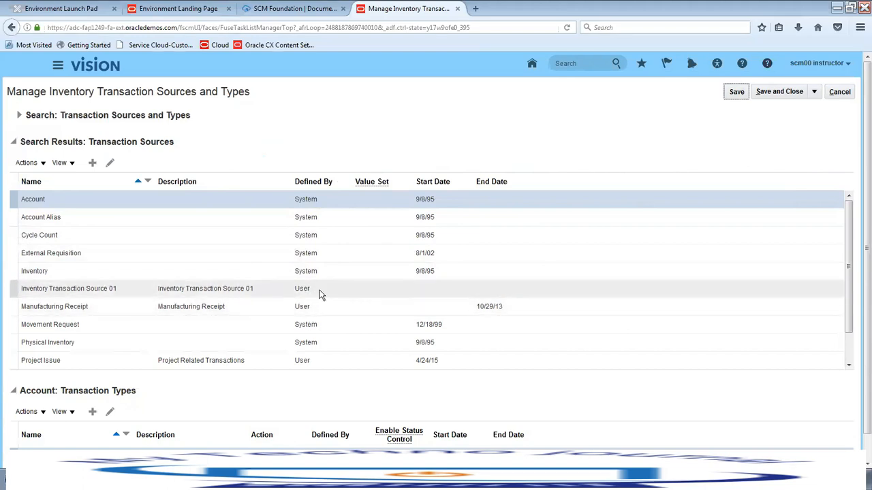
# - Create a new transaction source and name it Inventory Transaction Source VA
pyautogui.click(90, 166)
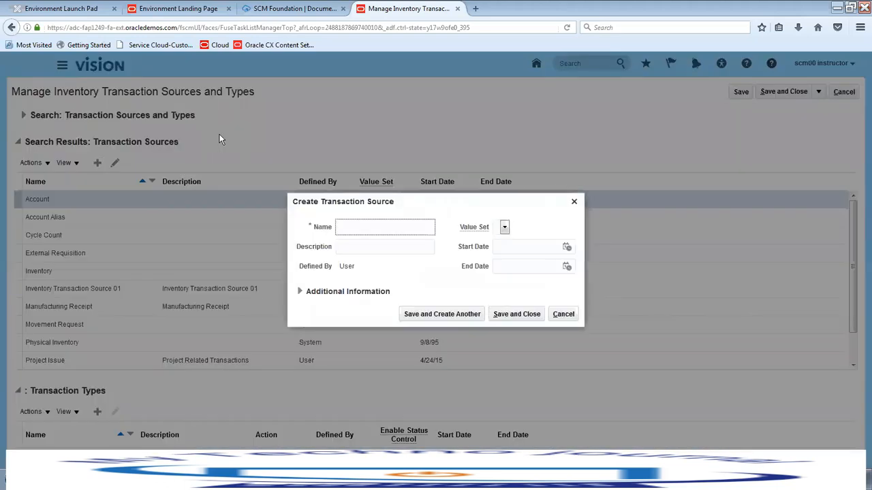
pyautogui.click(360, 225)
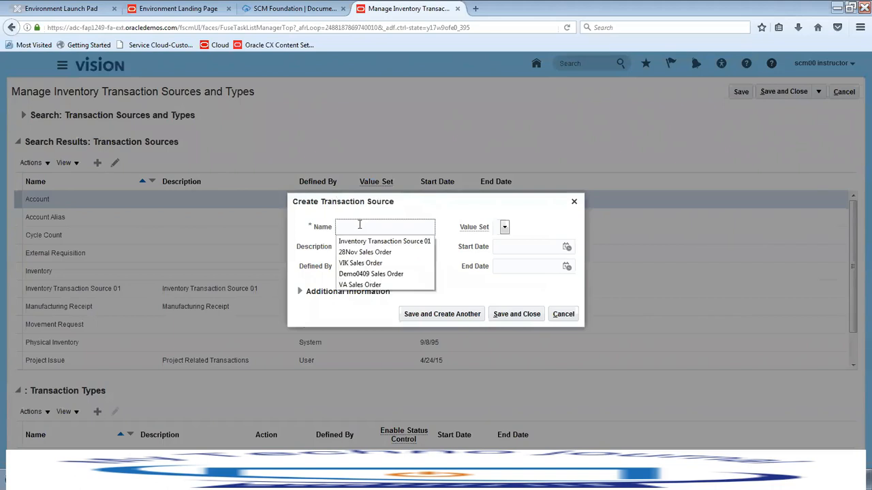
pyautogui.press('Down')
pyautogui.press('Return')
pyautogui.press('BackSpace')
pyautogui.press('BackSpace')
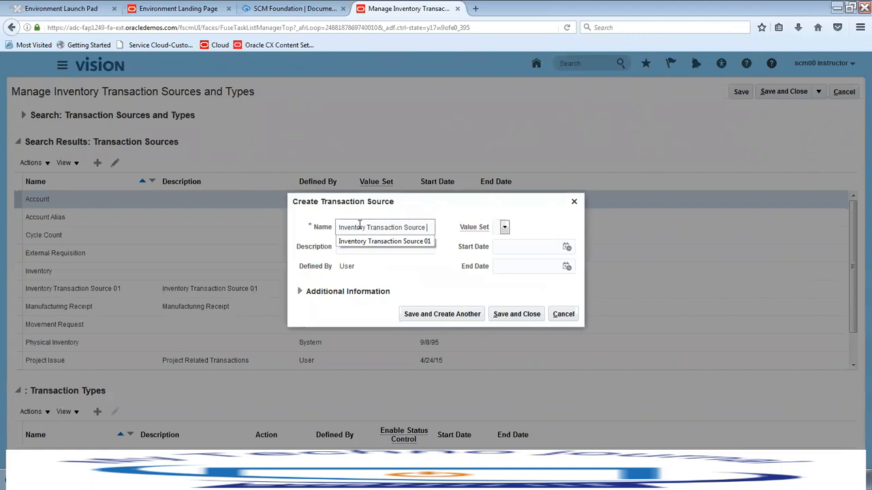
pyautogui.write('VA')
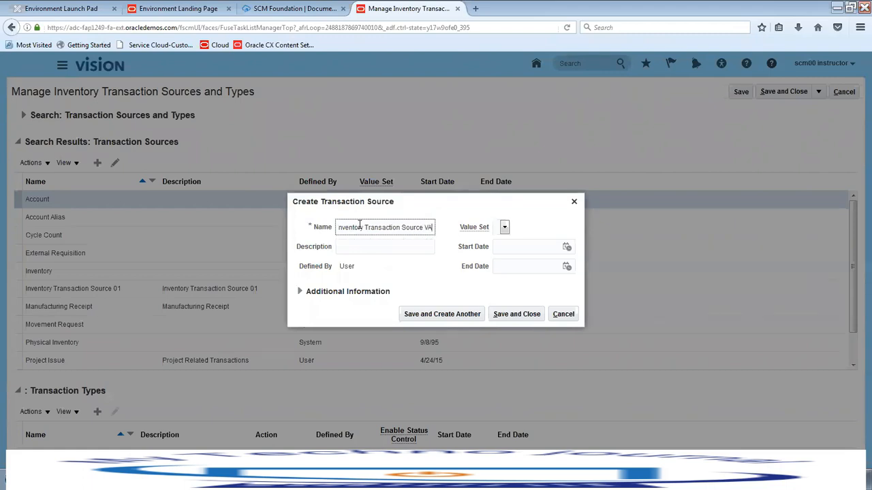
# - Reuse the source's name, Inventory Transaction Source VA, as its description and save the new transaction source
pyautogui.hotkey('ctrl', 'a')
pyautogui.hotkey('ctrl', 'c')
pyautogui.press('Tab')
pyautogui.hotkey('ctrl', 'v')
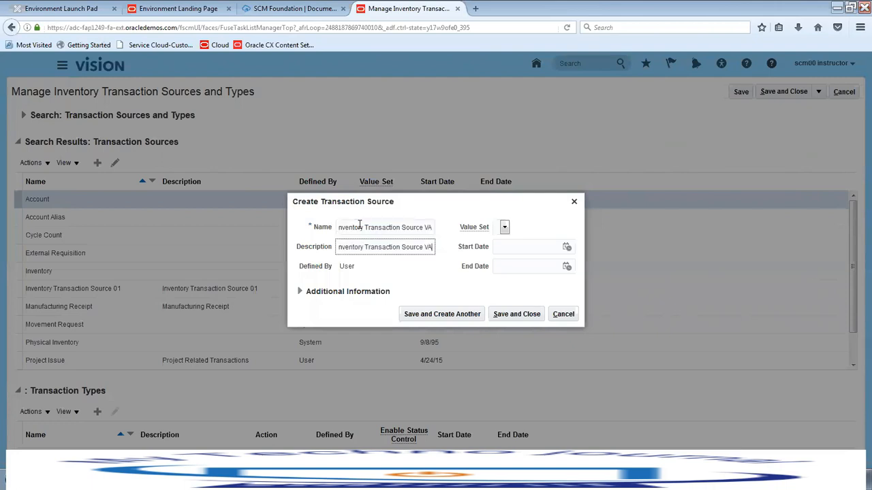
pyautogui.hotkey('shift', 'Tab')
pyautogui.click(342, 229)
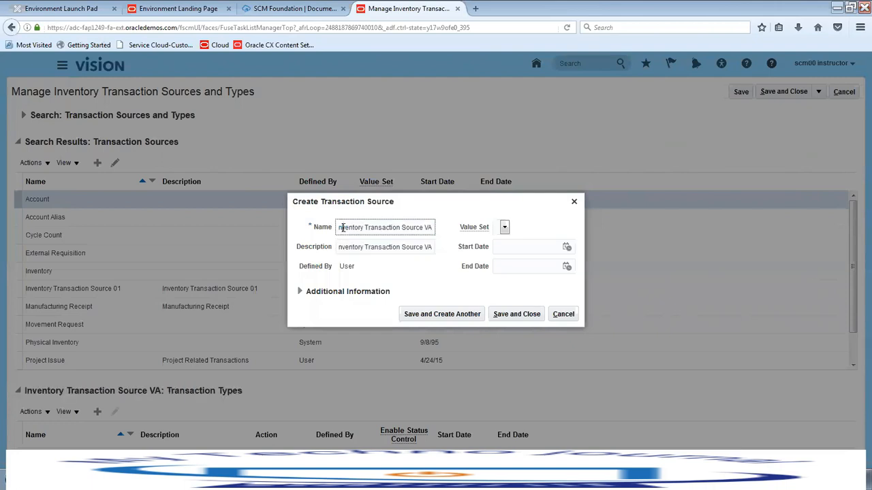
pyautogui.press('Left')
pyautogui.press('Left')
pyautogui.press('Tab')
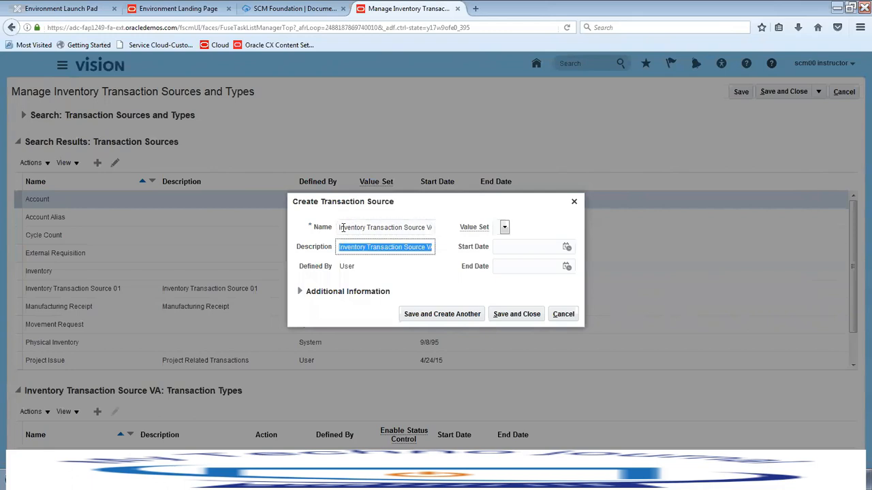
pyautogui.click(518, 314)
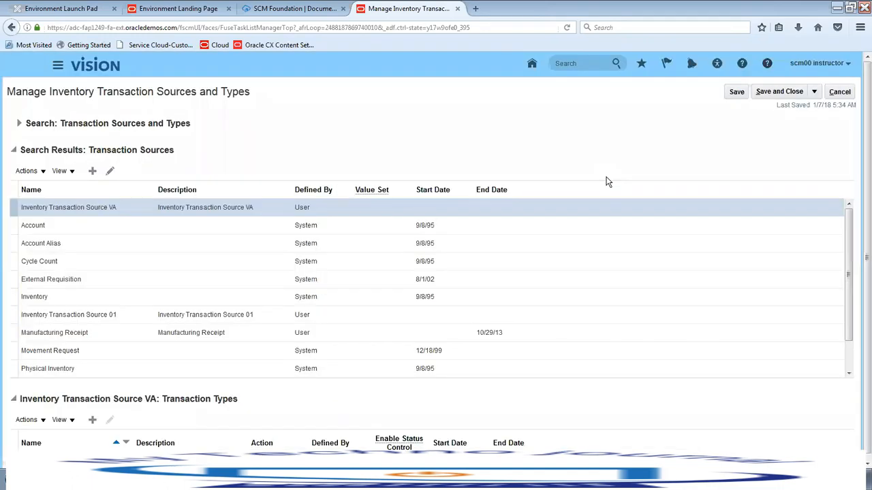
# - Add a transaction type under Inventory Transaction Source VA, with Inventory Transaction Type VA as both name and description
pyautogui.click(99, 212)
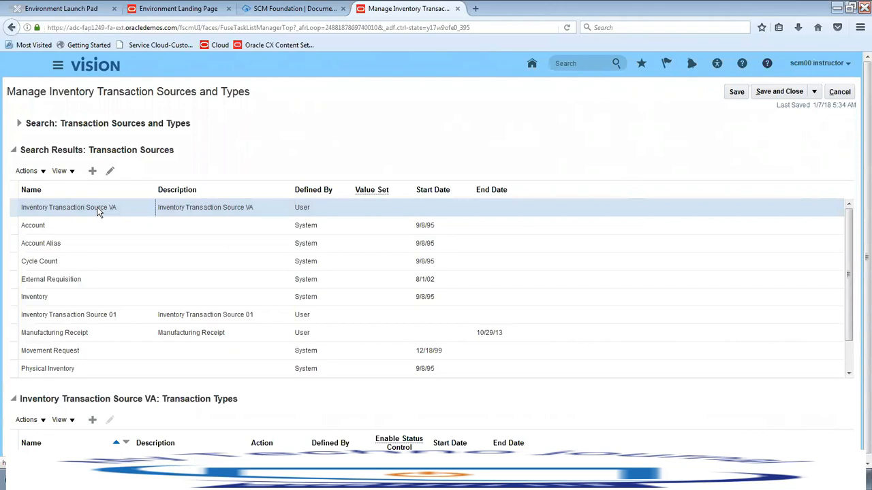
pyautogui.scroll(-1, 325, 415)
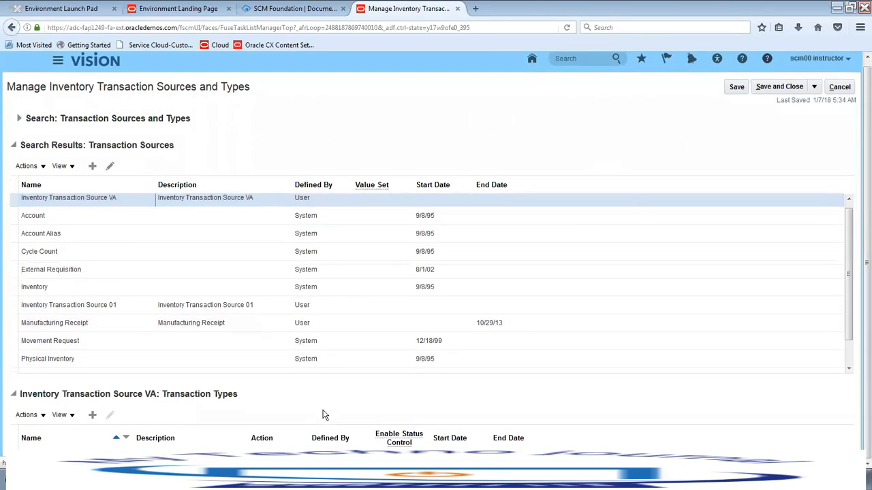
pyautogui.click(94, 417)
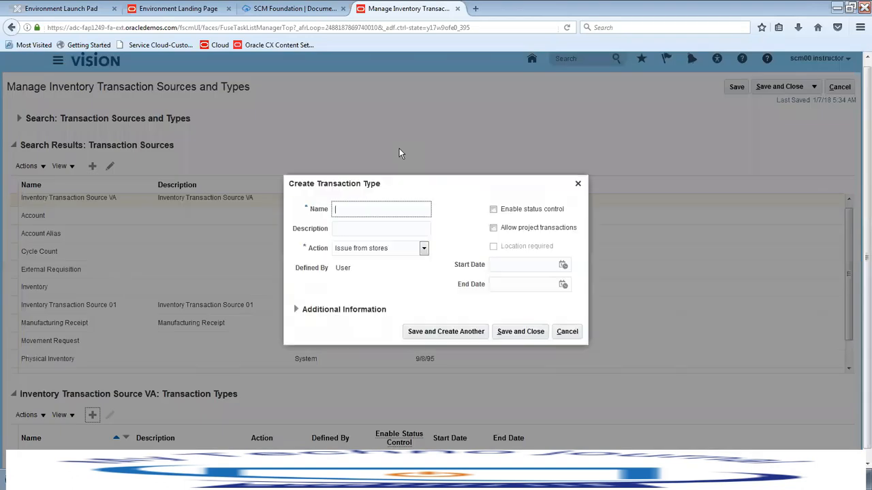
pyautogui.click(344, 209)
pyautogui.write('Inventory Transaction Type VA')
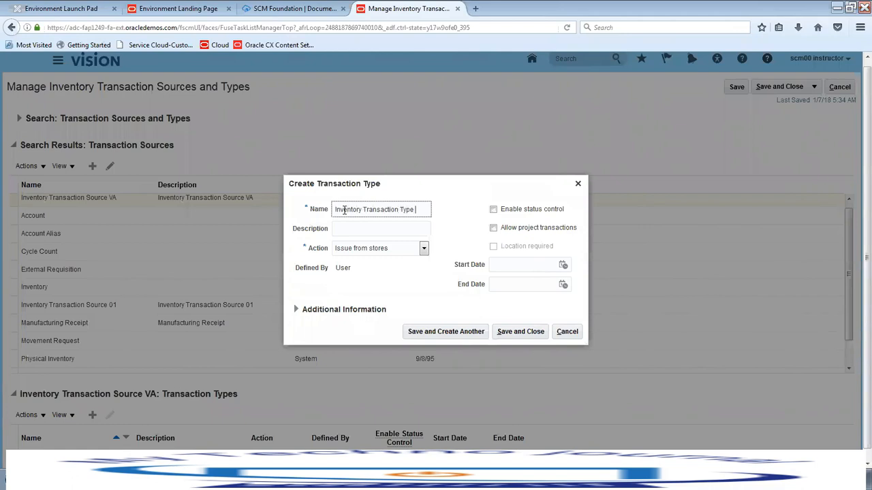
pyautogui.press('Tab')
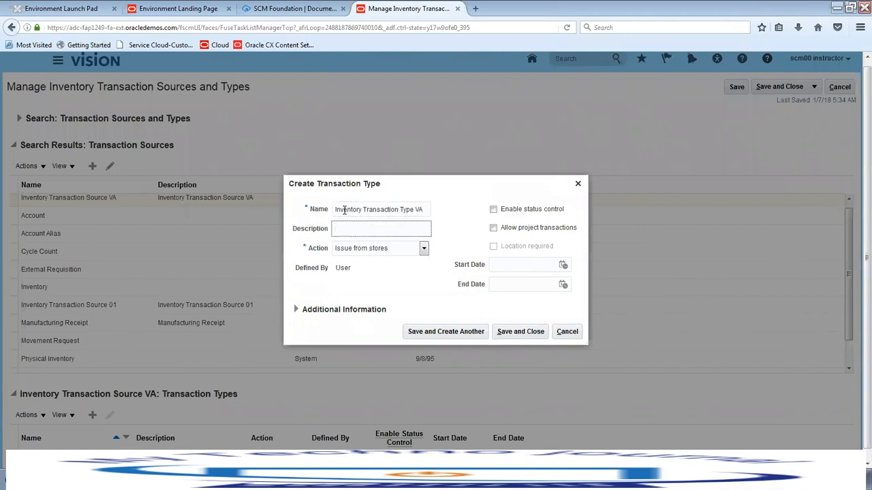
pyautogui.hotkey('shift', 'Tab')
pyautogui.press('Tab')
pyautogui.hotkey('ctrl', 'v')
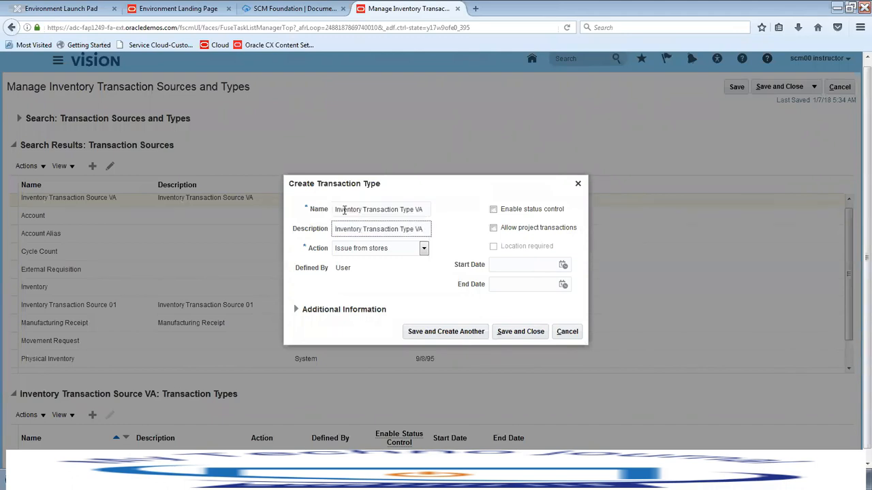
# - Choose Issue from stores as the new transaction type's action and save the type
pyautogui.click(412, 251)
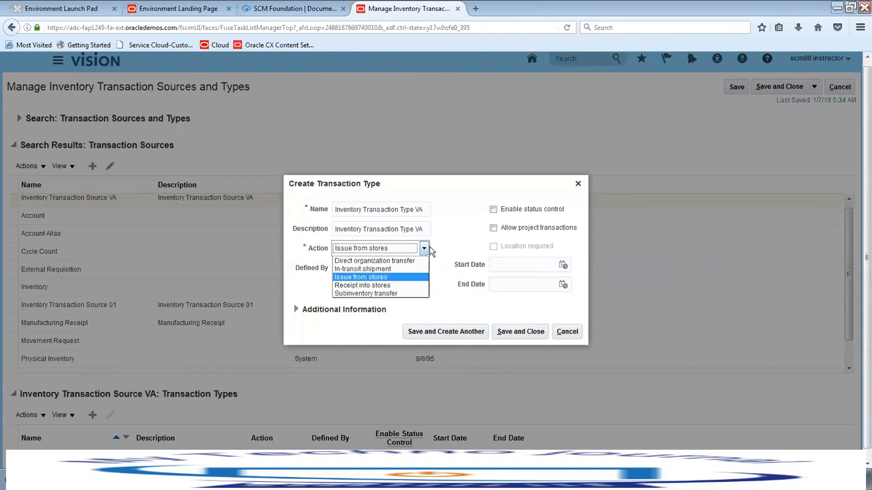
pyautogui.click(382, 278)
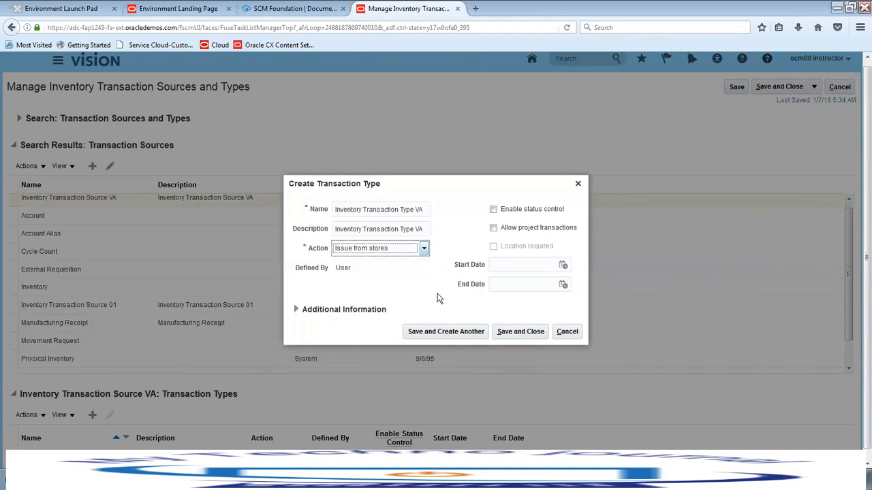
pyautogui.click(523, 333)
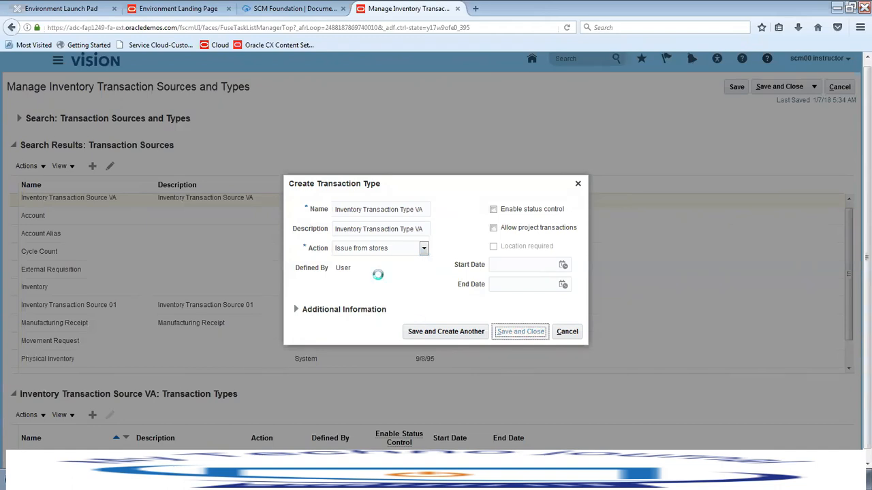
# - Check the new transaction type under Inventory Transaction Source VA, and save and close the transaction sources and types page
pyautogui.scroll(-1, 487, 248)
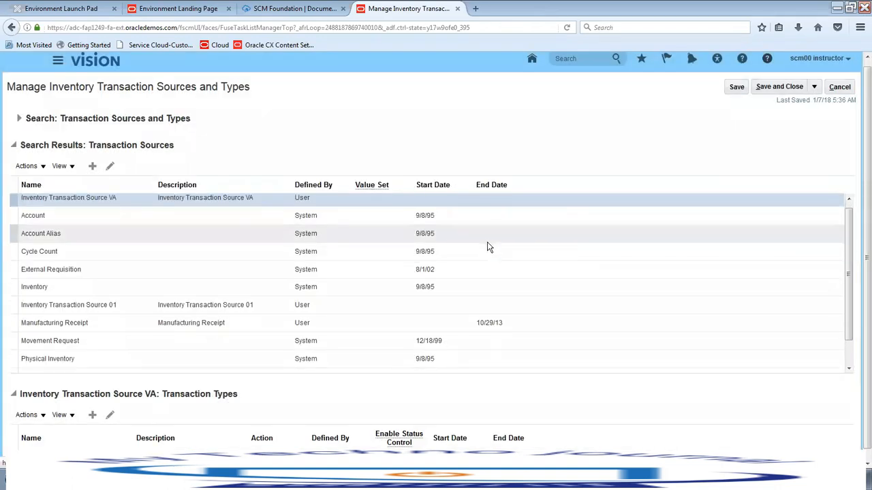
pyautogui.scroll(-1, 411, 416)
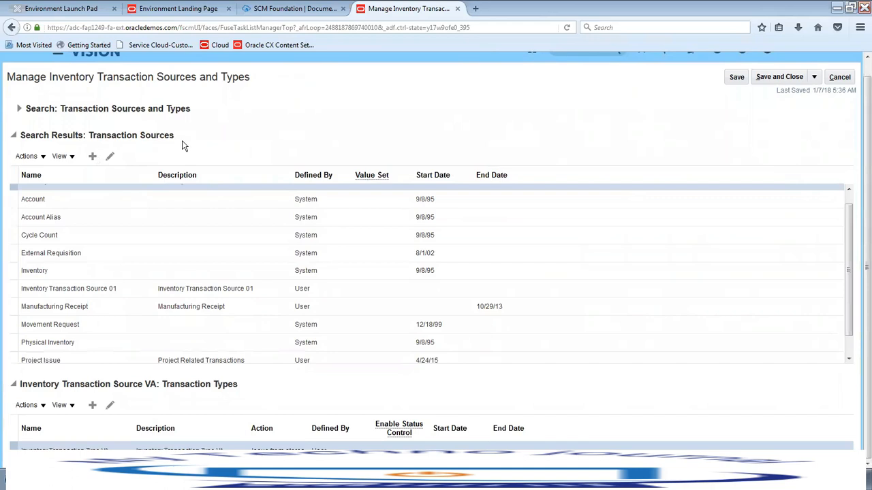
pyautogui.click(776, 76)
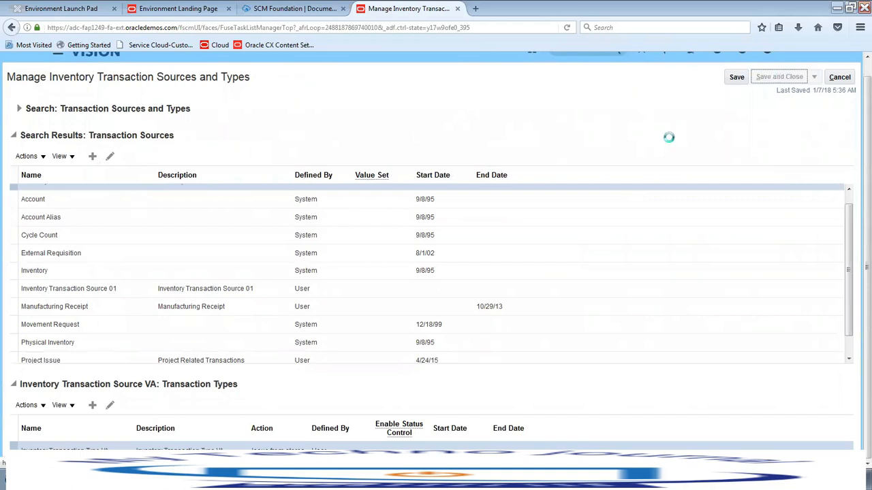